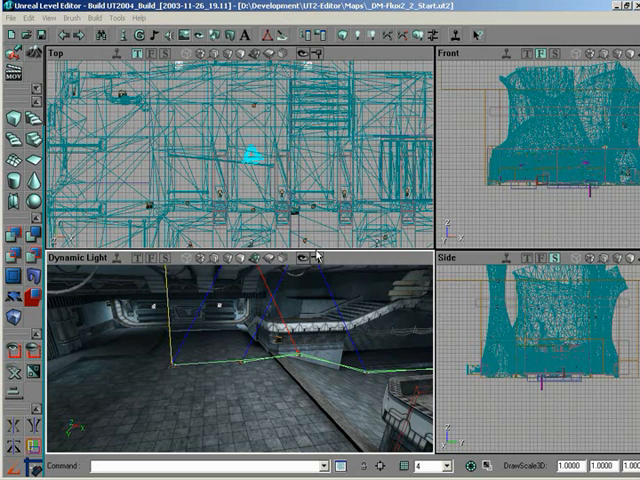
# - Select Teleporter under SmallNavigationPoint as the actor class to place
pyautogui.click(138, 34)
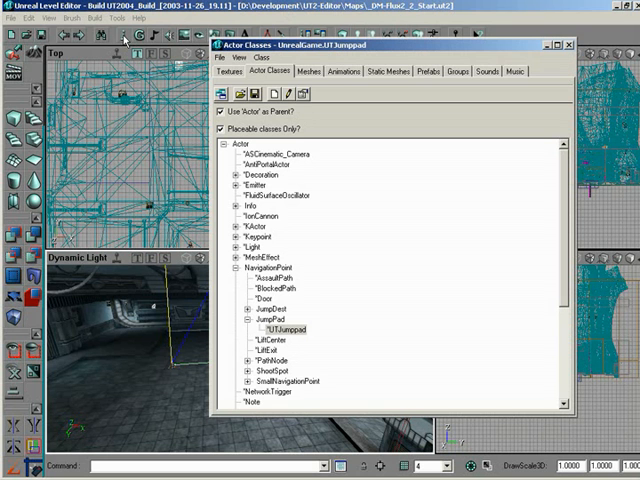
pyautogui.click(248, 381)
pyautogui.click(286, 402)
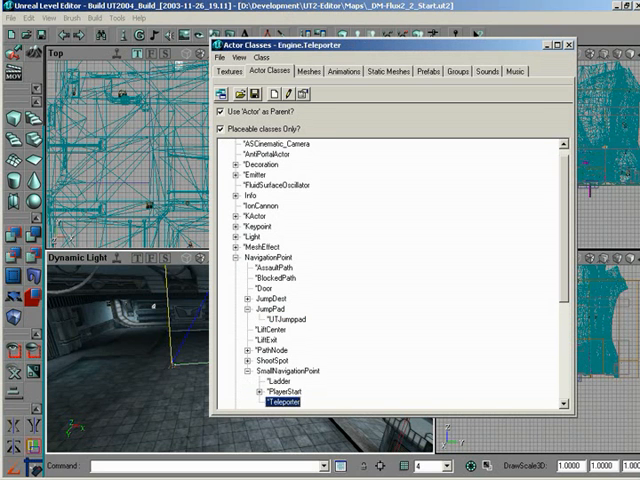
pyautogui.click(568, 45)
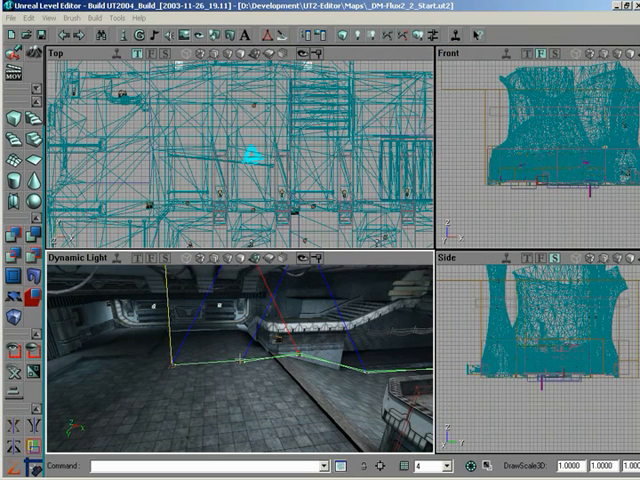
# - Add a Teleporter on the room's floor near the stairs
pyautogui.moveTo(240, 360); pyautogui.dragTo(240, 345)
pyautogui.rightClick(244, 390)
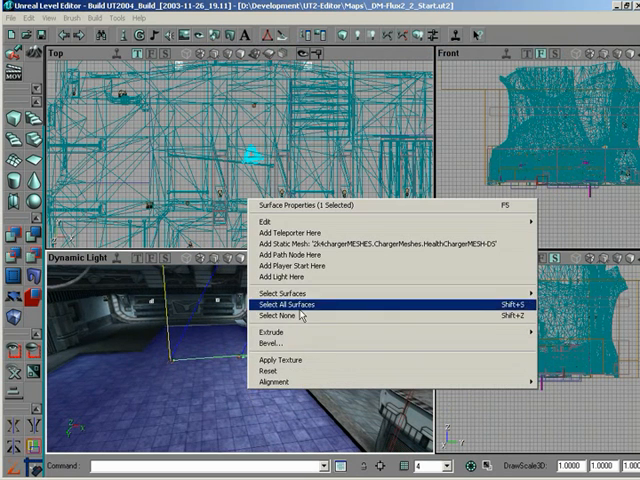
pyautogui.click(303, 255)
pyautogui.moveTo(240, 360); pyautogui.dragTo(270, 380)
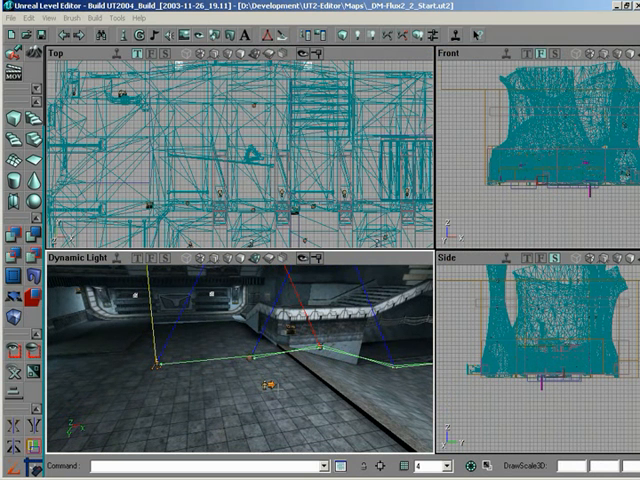
# - Add a second Teleporter in the dark open destination area
pyautogui.moveTo(270, 384); pyautogui.dragTo(240, 358)
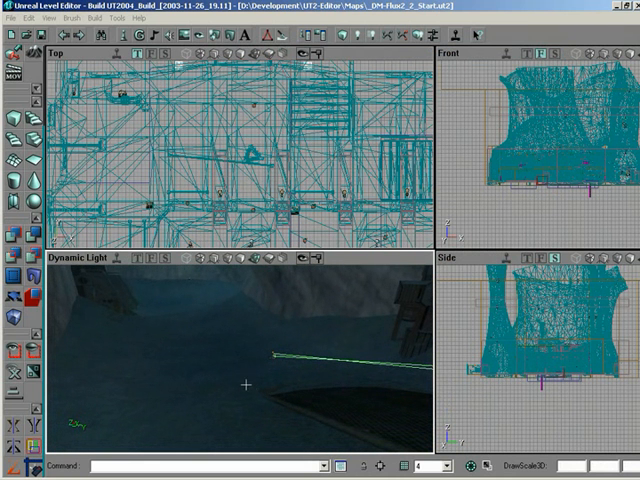
pyautogui.rightClick(240, 358)
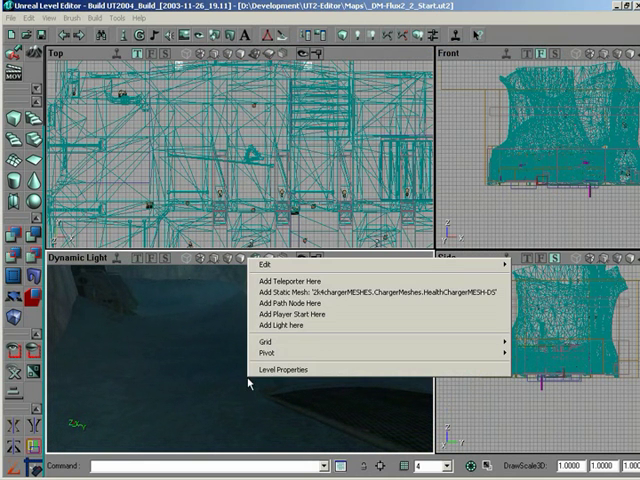
pyautogui.click(299, 283)
pyautogui.moveTo(249, 353); pyautogui.dragTo(249, 353)
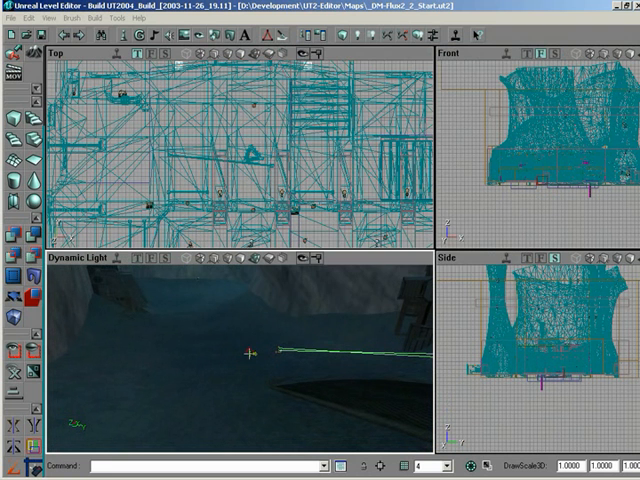
# - Set the second teleporter's Tag to StartPoint in its properties
pyautogui.doubleClick(252, 353)
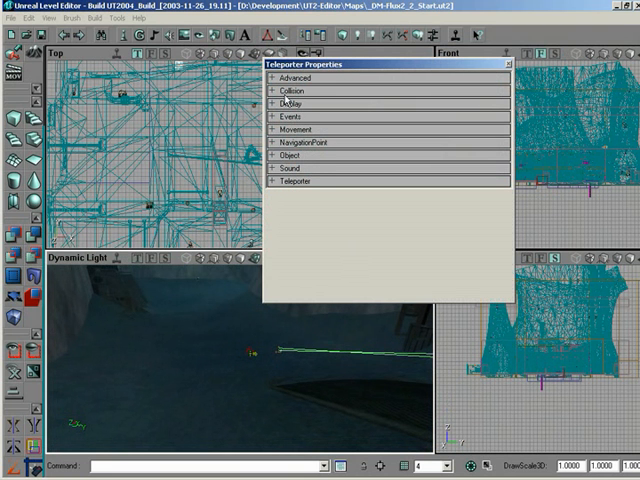
pyautogui.moveTo(280, 64); pyautogui.dragTo(300, 56)
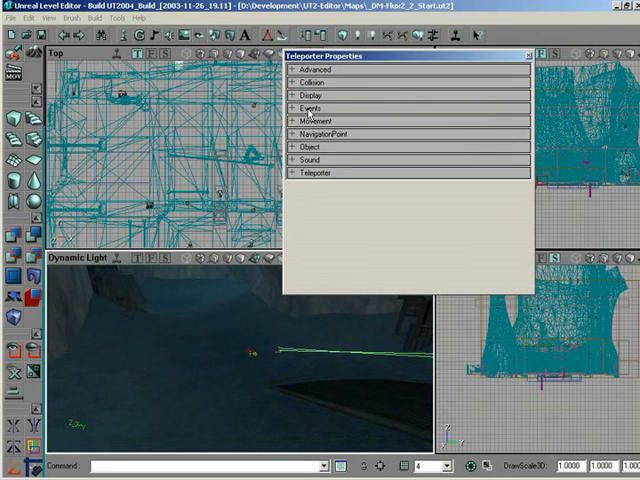
pyautogui.click(291, 108)
pyautogui.click(365, 204)
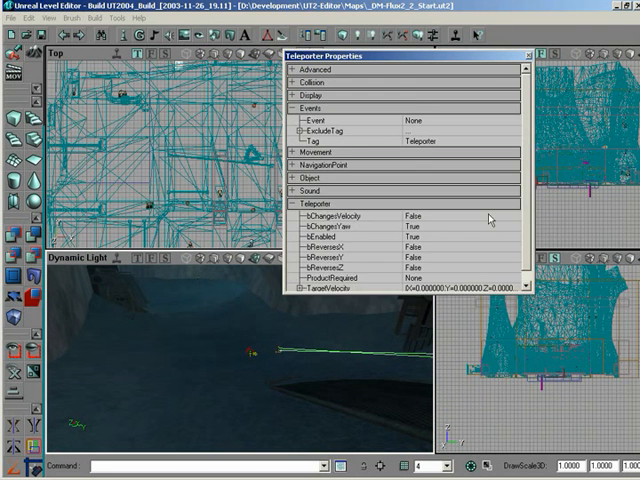
pyautogui.scroll(-1, 523, 203)
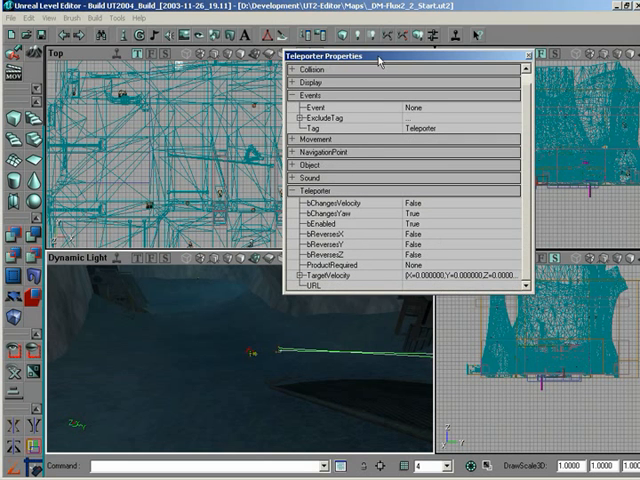
pyautogui.moveTo(389, 56); pyautogui.dragTo(400, 41)
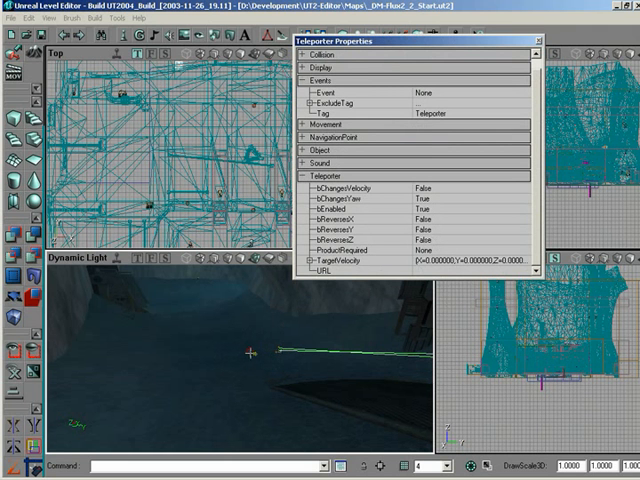
pyautogui.click(459, 112)
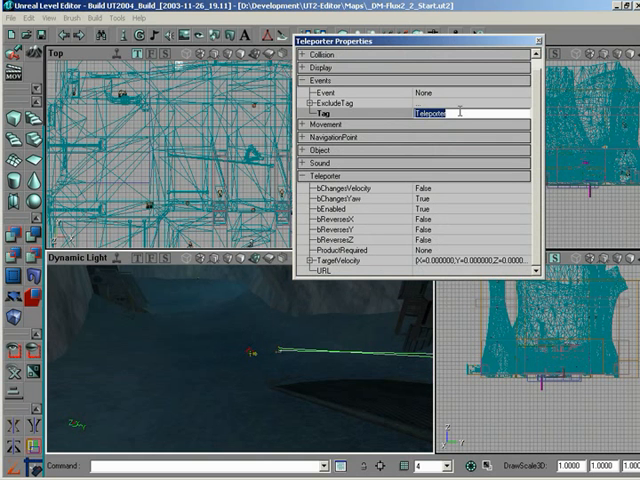
pyautogui.write('StartPoint')
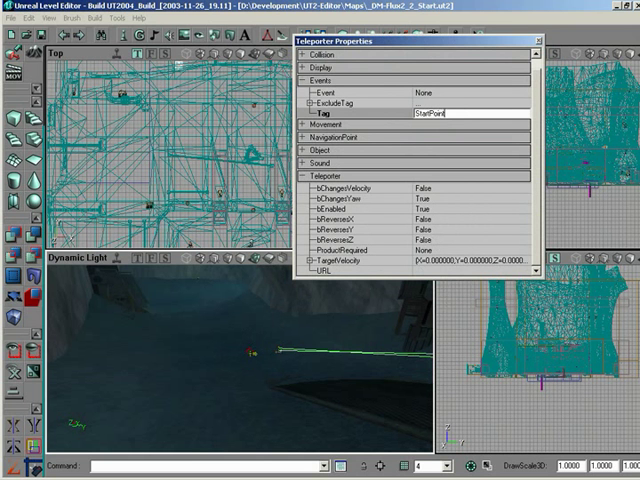
pyautogui.press('Return')
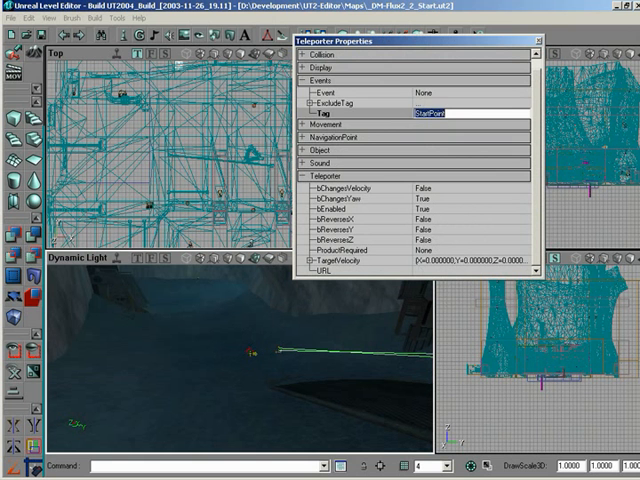
# - Set the first teleporter's URL to StartPoint, linking it to the second
pyautogui.moveTo(235, 330); pyautogui.dragTo(240, 358, button='right')
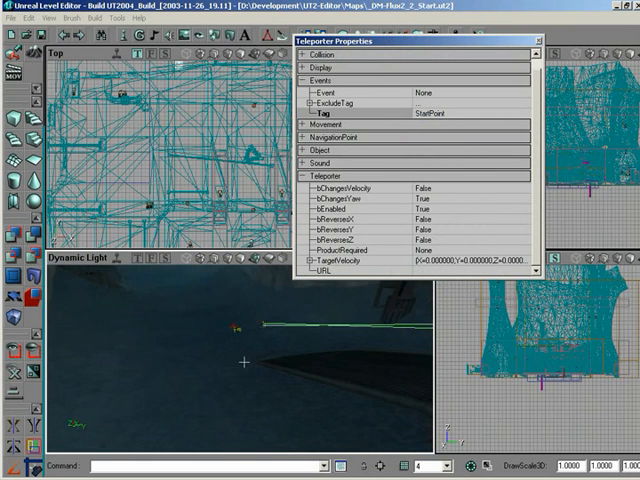
pyautogui.moveTo(240, 358); pyautogui.dragTo(262, 392)
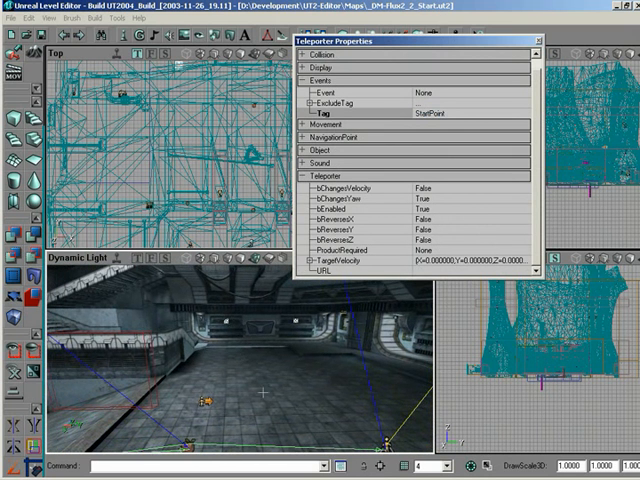
pyautogui.click(205, 400)
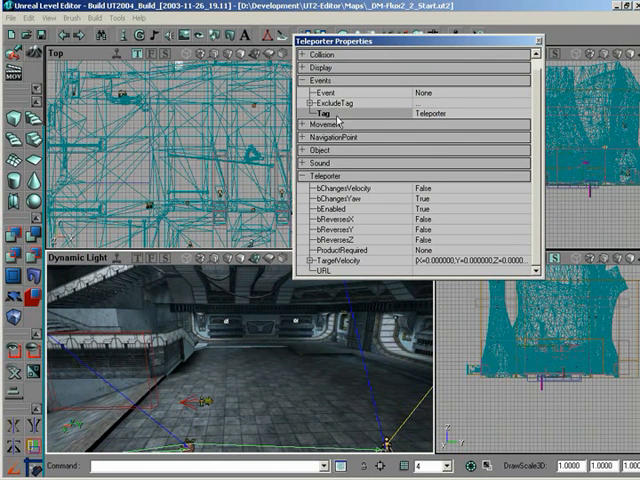
pyautogui.click(432, 113)
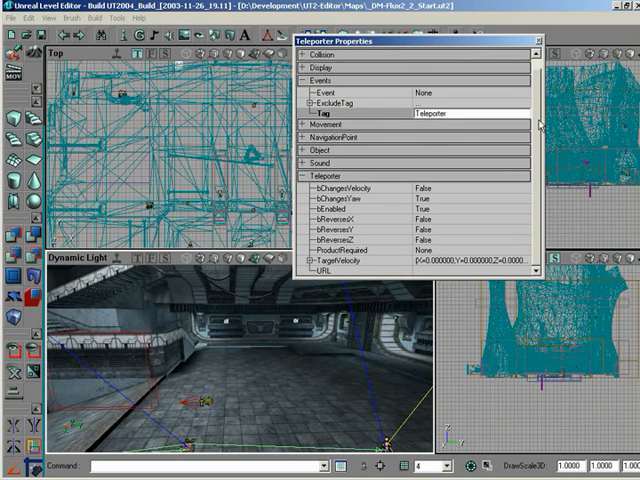
pyautogui.click(422, 271)
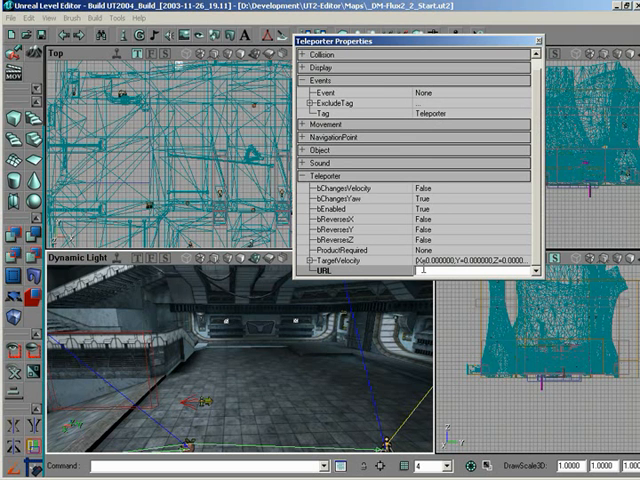
pyautogui.write('StartPoint')
pyautogui.press('Return')
pyautogui.click(538, 41)
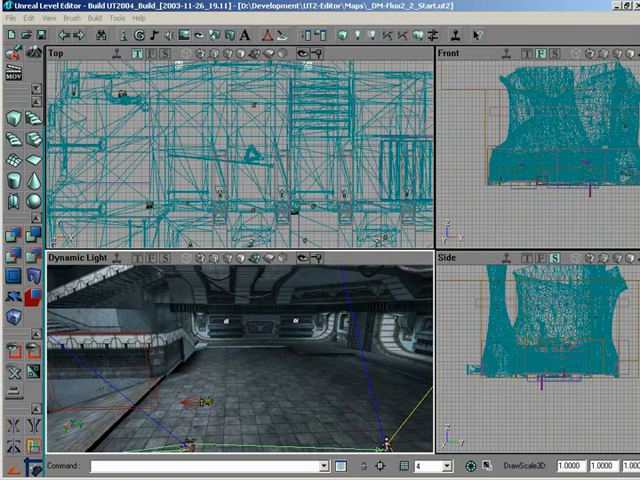
# - Build the level's AI paths and dismiss the map check report
pyautogui.moveTo(200, 360)
pyautogui.mouseDown(button='right')
pyautogui.moveTo(240, 355)
pyautogui.moveTo(245, 383)
pyautogui.mouseUp(button='right')
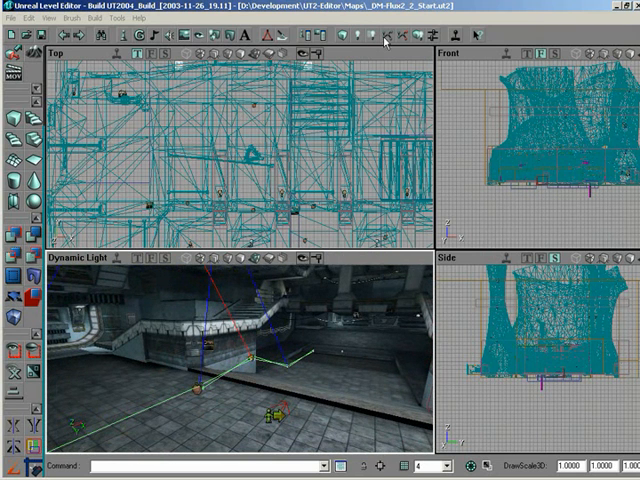
pyautogui.click(194, 34)
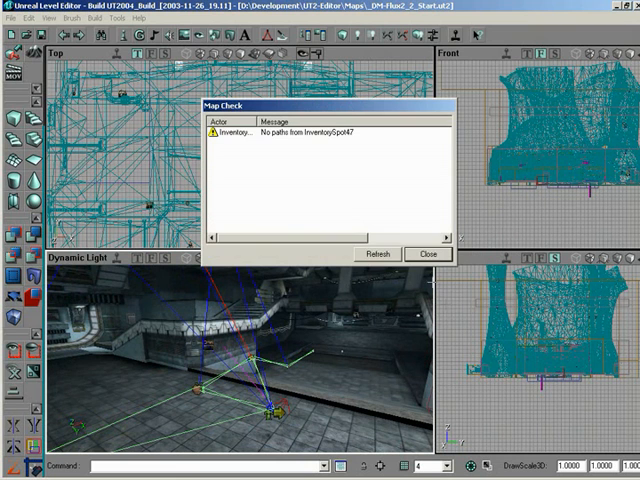
pyautogui.click(428, 254)
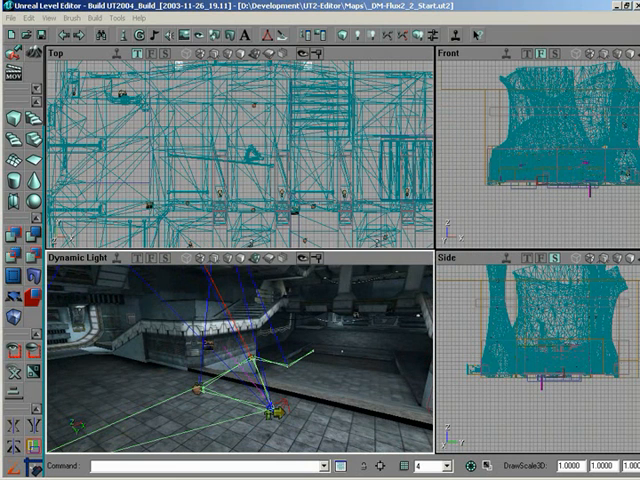
pyautogui.moveTo(242, 360)
pyautogui.mouseDown()
pyautogui.moveTo(102, 399)
pyautogui.moveTo(240, 358)
pyautogui.mouseUp()
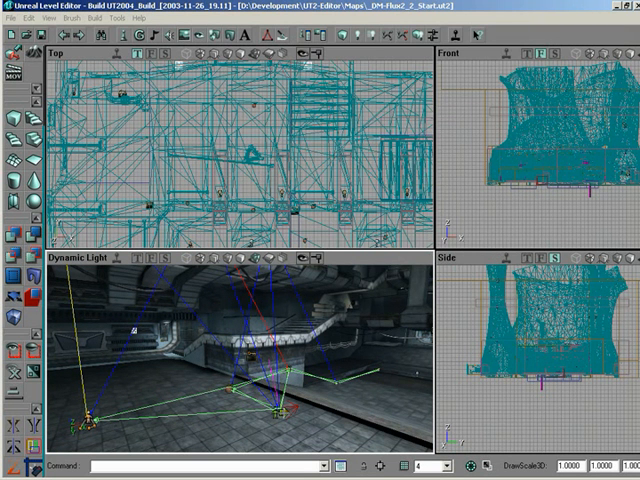
# - Set the teleporter's Advanced bHidden property to False
pyautogui.press('F4')
pyautogui.click(302, 54)
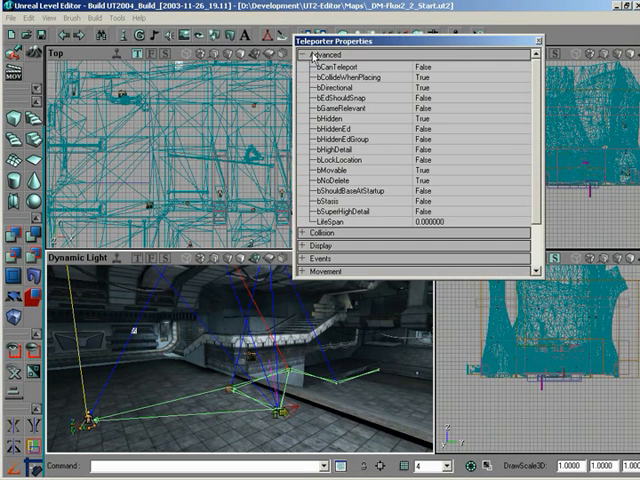
pyautogui.click(380, 118)
pyautogui.click(440, 120)
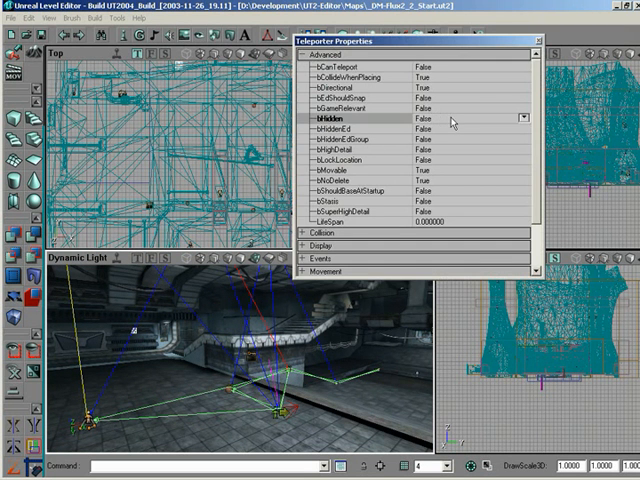
pyautogui.click(539, 40)
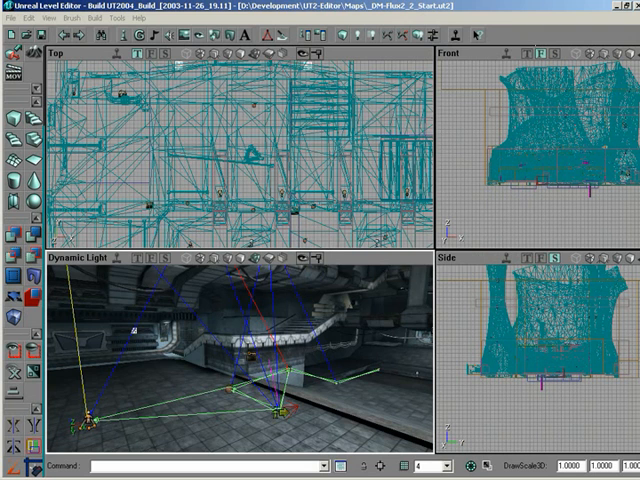
pyautogui.moveTo(250, 330)
pyautogui.mouseDown(button='right')
pyautogui.moveTo(218, 350)
pyautogui.moveTo(215, 345)
pyautogui.mouseUp(button='right')
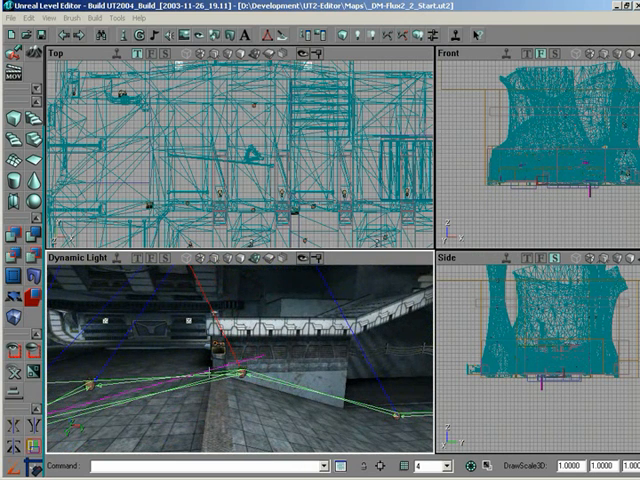
# - Show bot path connections in the Top viewport
pyautogui.moveTo(240, 360)
pyautogui.mouseDown(button='right')
pyautogui.moveTo(260, 340)
pyautogui.moveTo(305, 397)
pyautogui.mouseUp(button='right')
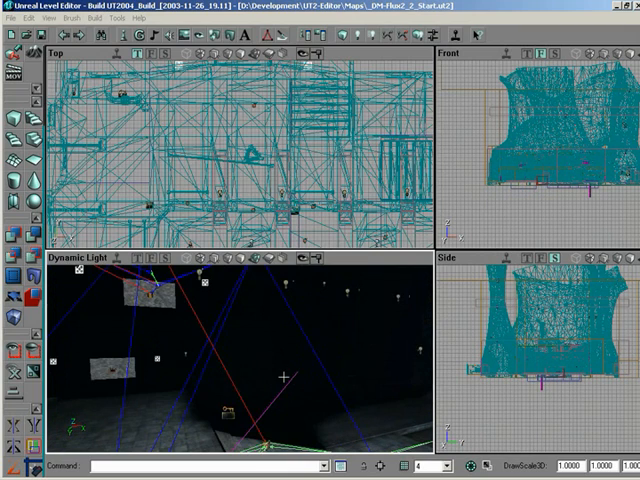
pyautogui.moveTo(284, 377); pyautogui.dragTo(300, 340, button='right')
pyautogui.moveTo(150, 180); pyautogui.dragTo(150, 80)
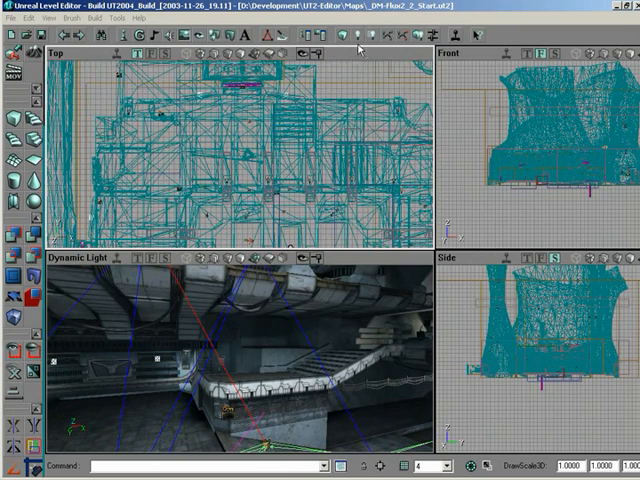
pyautogui.rightClick(360, 57)
pyautogui.moveTo(385, 73)
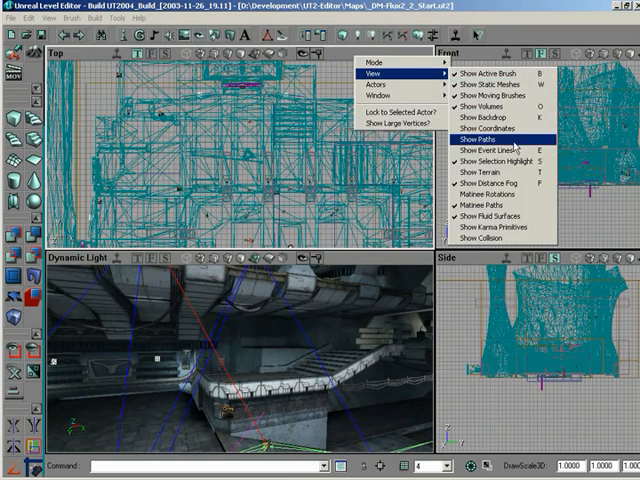
pyautogui.click(478, 139)
# - Toggle static meshes off and back on in the overhead view, then play the map
pyautogui.moveTo(269, 230); pyautogui.dragTo(269, 190)
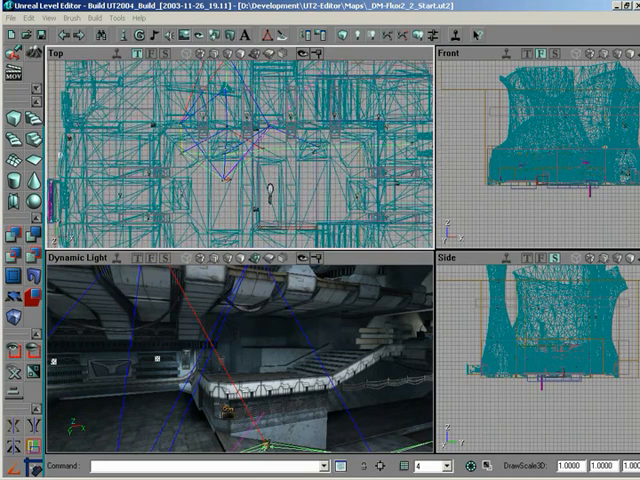
pyautogui.press('w')
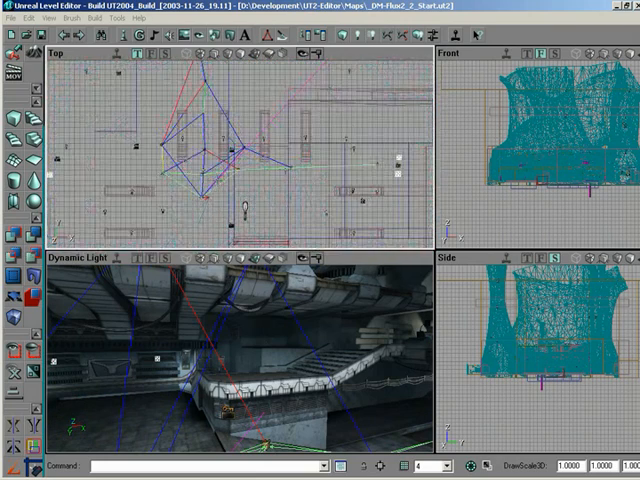
pyautogui.scroll(6, 245, 207)
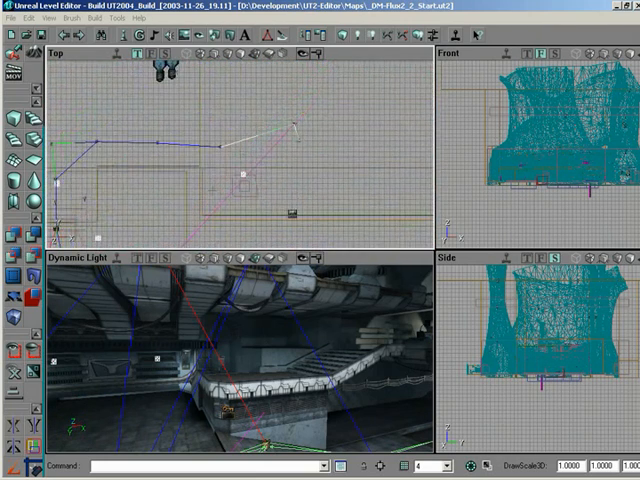
pyautogui.scroll(-6, 167, 70)
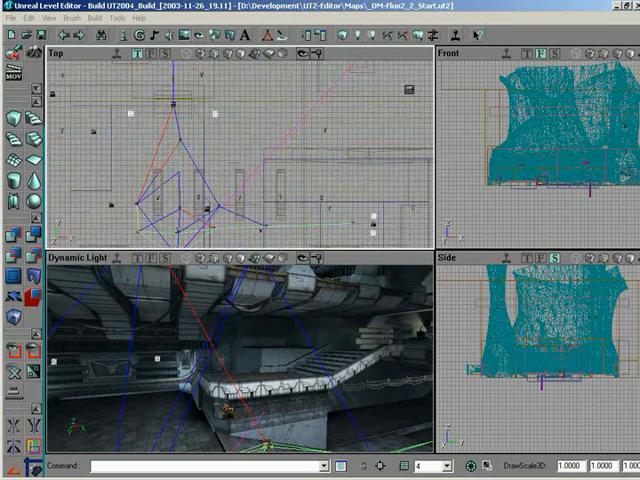
pyautogui.press('w')
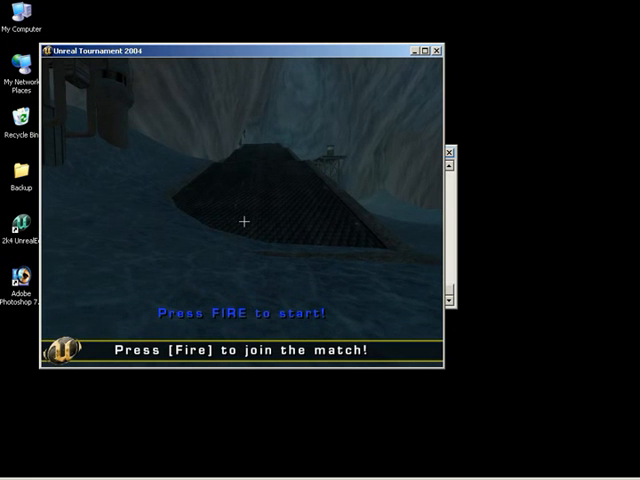
# - Join the match, spectate the bot Gorge, then quit with the exit console command
pyautogui.click(237, 206)
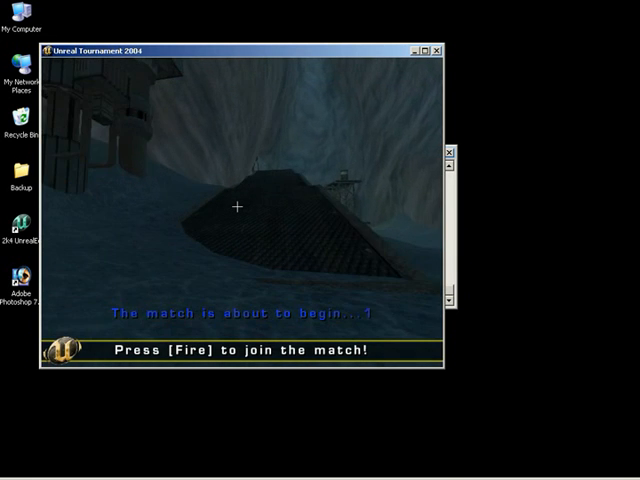
pyautogui.moveTo(240, 210); pyautogui.dragTo(240, 210)
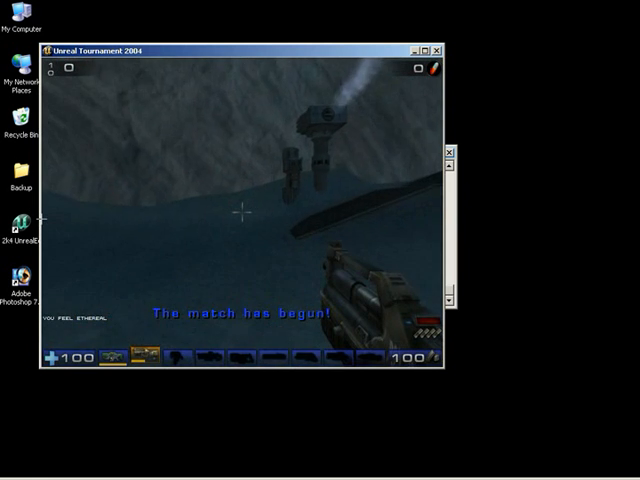
pyautogui.click(240, 212)
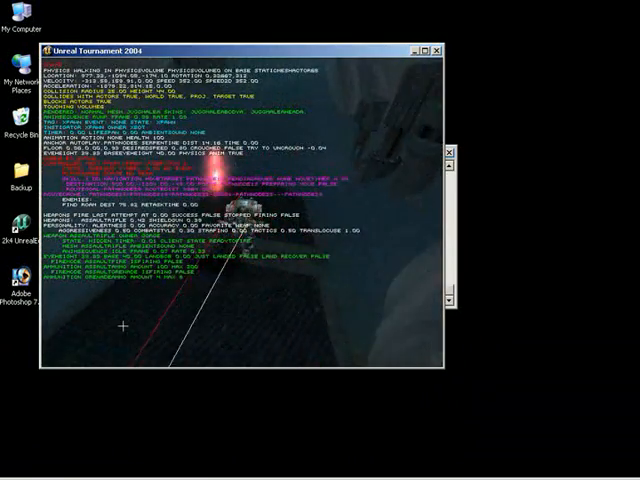
pyautogui.press('Tab')
pyautogui.write('exit')
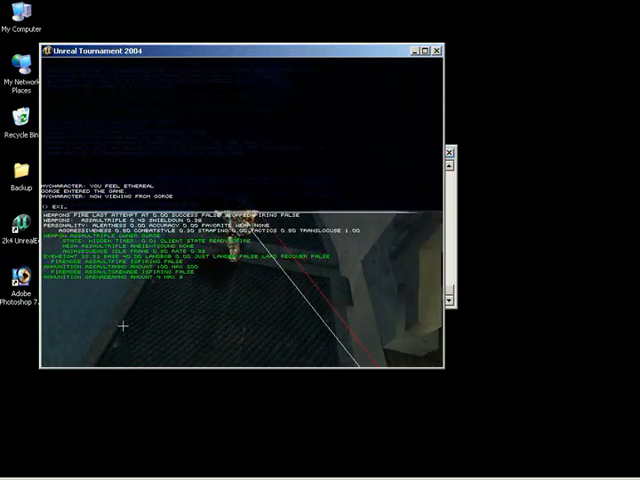
pyautogui.press('Return')
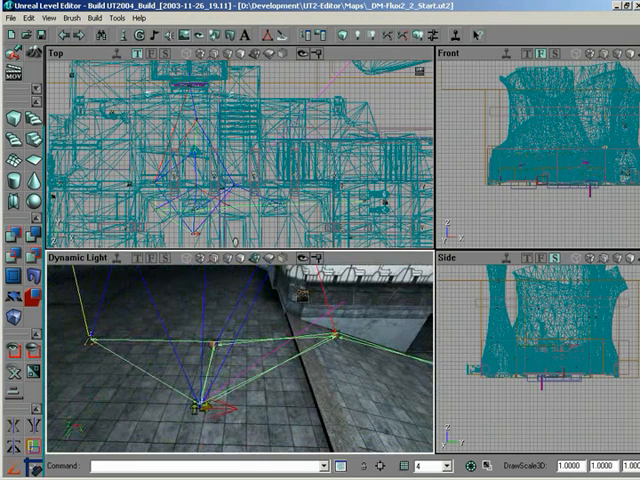
# - Reposition the selected actor in the Top viewport and inspect the area
pyautogui.moveTo(200, 360); pyautogui.dragTo(210, 350)
pyautogui.moveTo(235, 240); pyautogui.dragTo(259, 170)
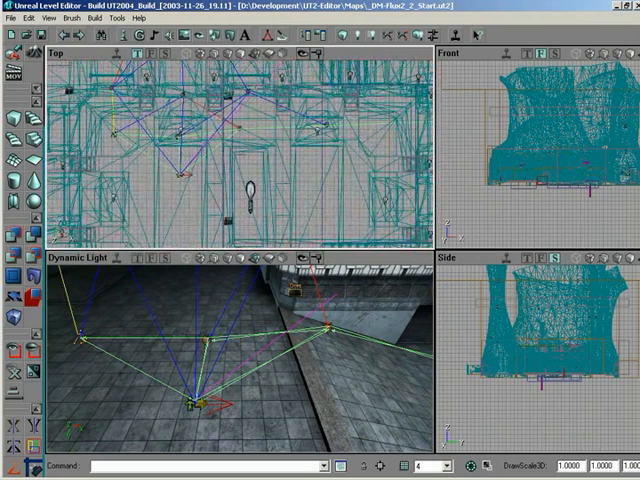
pyautogui.moveTo(259, 140); pyautogui.dragTo(259, 130)
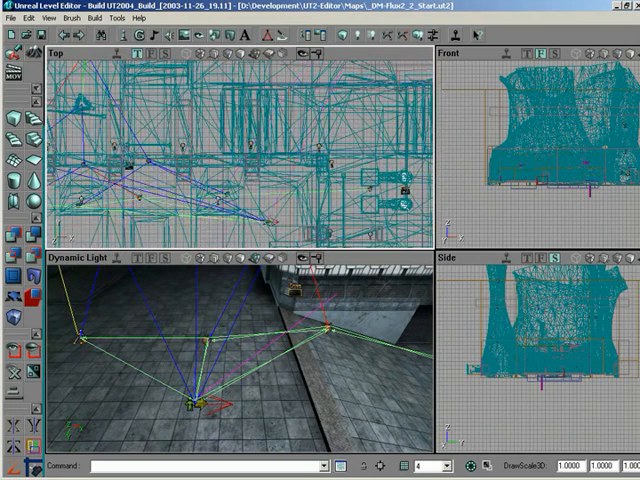
pyautogui.moveTo(205, 225); pyautogui.dragTo(215, 195)
pyautogui.moveTo(240, 350)
pyautogui.mouseDown(button='right')
pyautogui.moveTo(280, 330)
pyautogui.moveTo(245, 359)
pyautogui.moveTo(145, 377)
pyautogui.mouseUp(button='right')
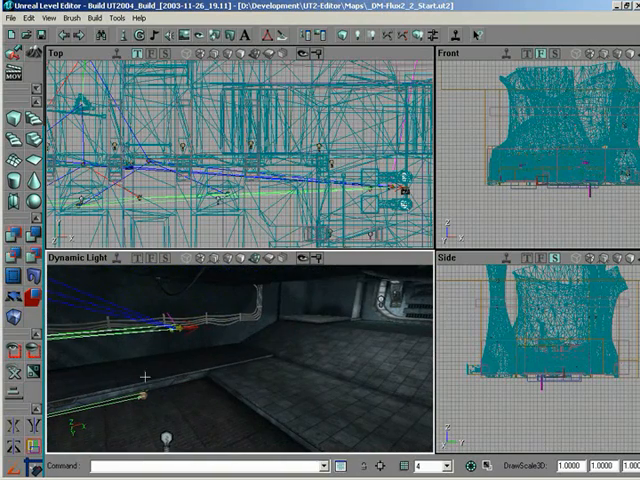
pyautogui.moveTo(240, 150); pyautogui.dragTo(212, 122)
pyautogui.moveTo(240, 358); pyautogui.dragTo(241, 358, button='right')
pyautogui.moveTo(298, 305); pyautogui.dragTo(245, 355, button='right')
# - Rebuild the bot paths and launch the map in Unreal Tournament 2004
pyautogui.click(390, 37)
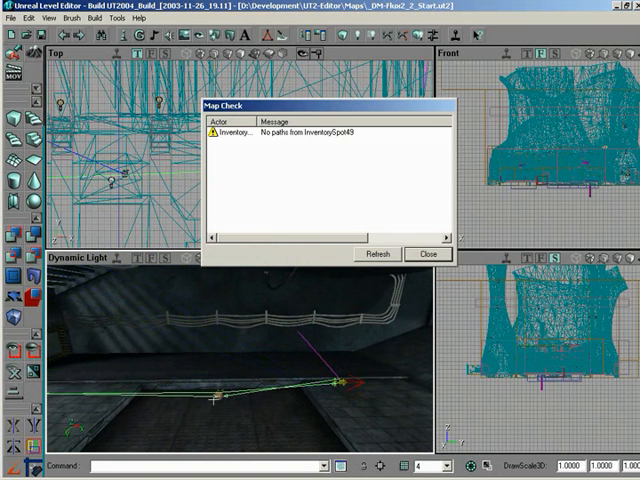
pyautogui.click(428, 254)
pyautogui.moveTo(225, 352)
pyautogui.mouseDown(button='right')
pyautogui.moveTo(237, 361)
pyautogui.moveTo(354, 343)
pyautogui.mouseUp(button='right')
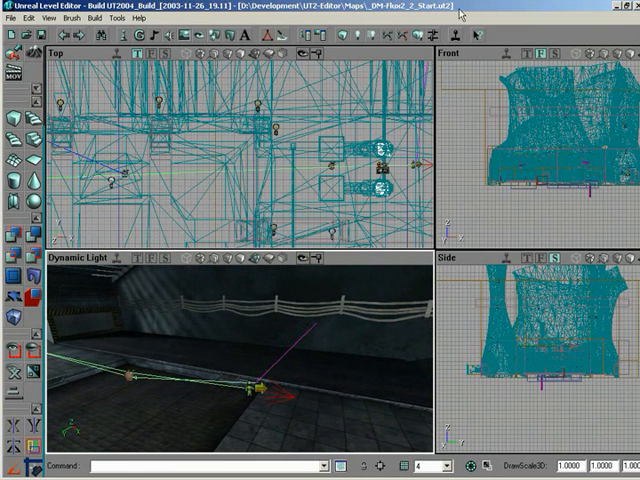
pyautogui.click(458, 37)
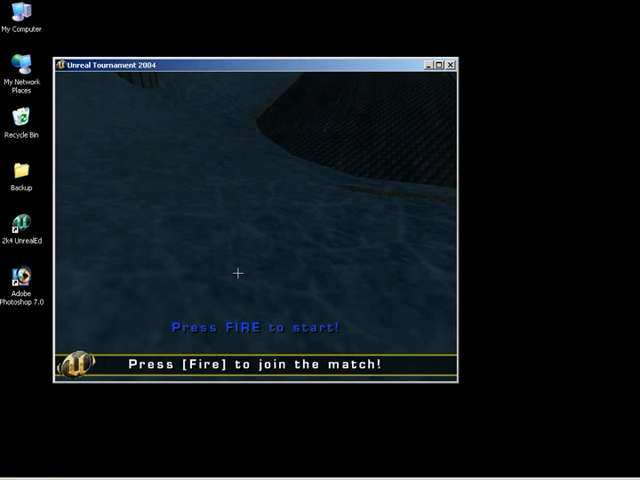
# - Join the match with ghost and showdebug to watch Gorge's debug overlay
pyautogui.click(237, 273)
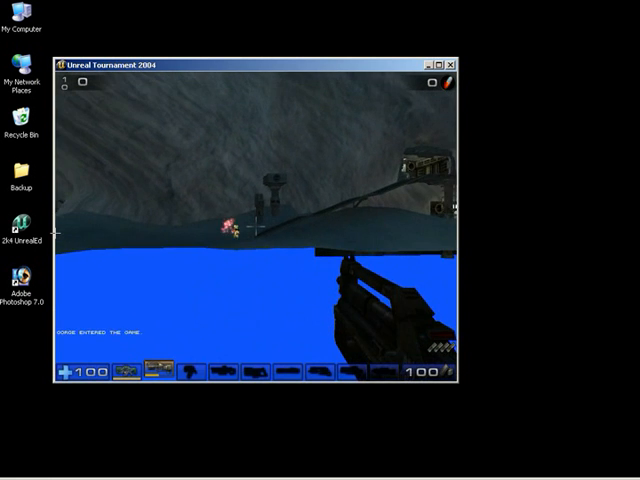
pyautogui.write('ghost')
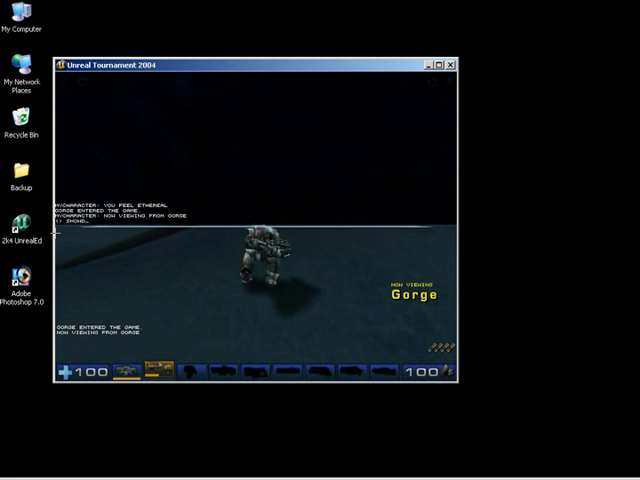
pyautogui.write('wdebug')
pyautogui.press('Return')
pyautogui.press('Escape')
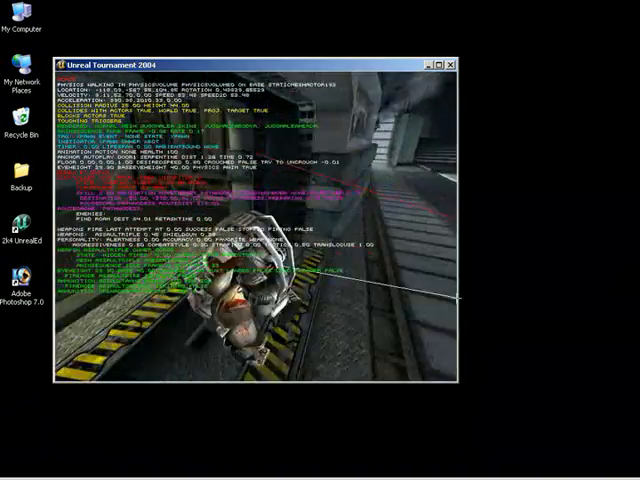
pyautogui.press('`')
pyautogui.write('xit')
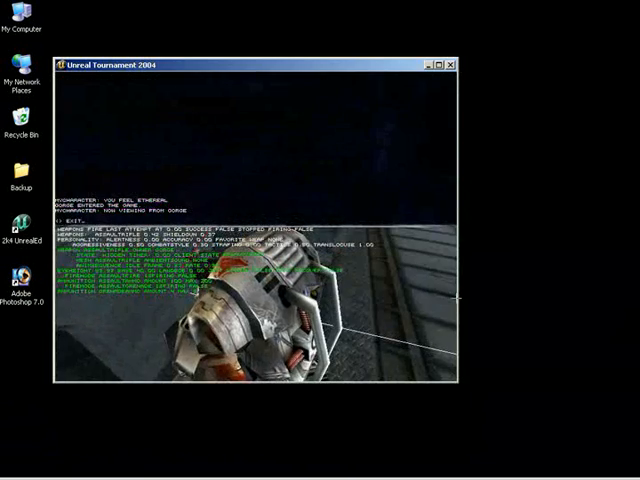
# - Exit the game and paste the copied actors onto the raised platform
pyautogui.press('Return')
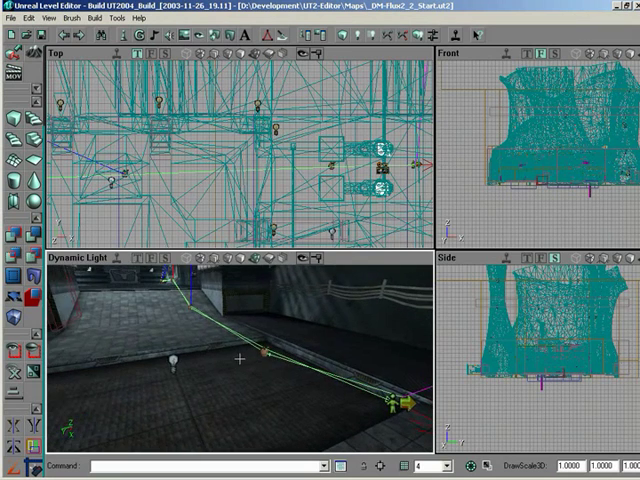
pyautogui.moveTo(240, 358)
pyautogui.mouseDown()
pyautogui.moveTo(222, 345)
pyautogui.moveTo(243, 358)
pyautogui.moveTo(157, 398)
pyautogui.moveTo(245, 298)
pyautogui.mouseUp()
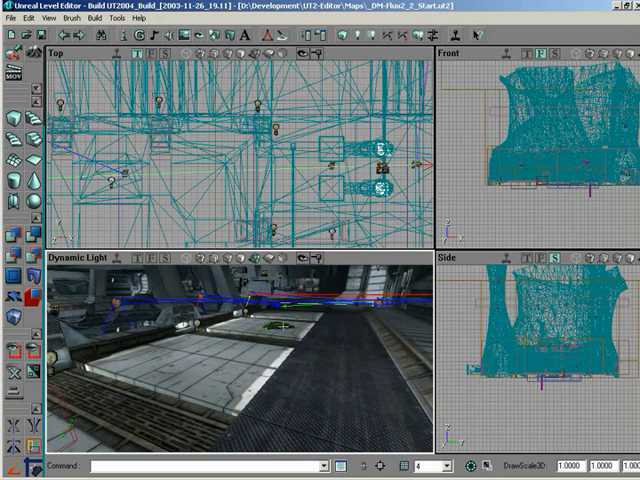
pyautogui.moveTo(245, 298); pyautogui.dragTo(240, 357)
pyautogui.click(241, 386)
pyautogui.rightClick(229, 393)
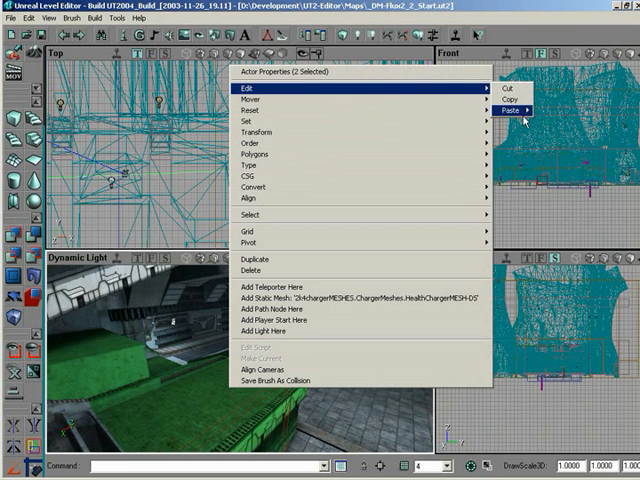
pyautogui.moveTo(512, 110)
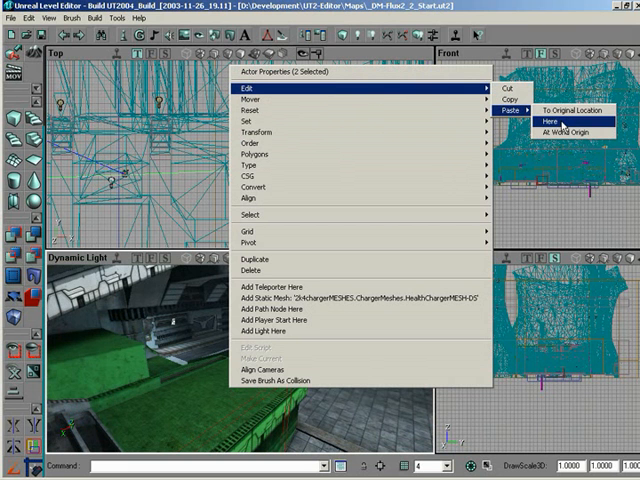
pyautogui.click(569, 122)
# - Paste the charger base mesh beside the pickup on the platform
pyautogui.moveTo(240, 380)
pyautogui.mouseDown()
pyautogui.moveTo(240, 330)
pyautogui.moveTo(240, 358)
pyautogui.mouseUp()
pyautogui.moveTo(240, 358); pyautogui.dragTo(260, 390, button='right')
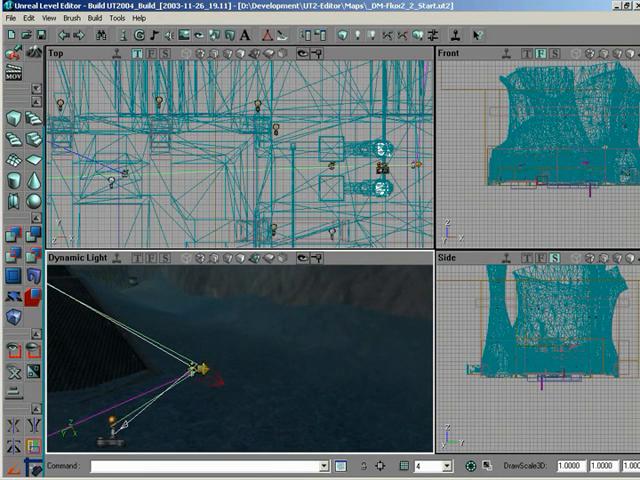
pyautogui.rightClick(207, 97)
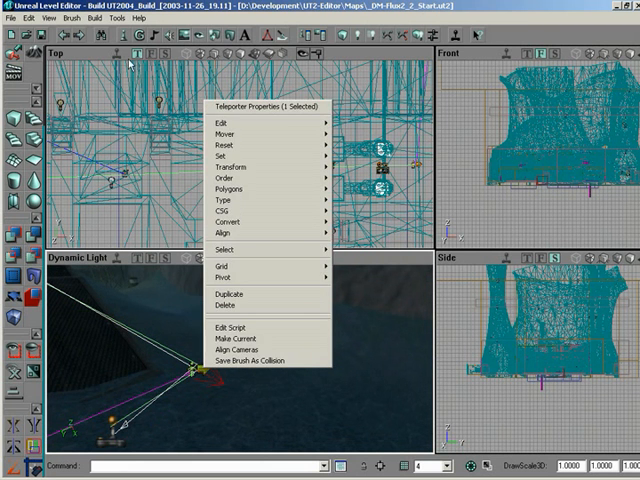
pyautogui.press('Escape')
pyautogui.click(246, 361)
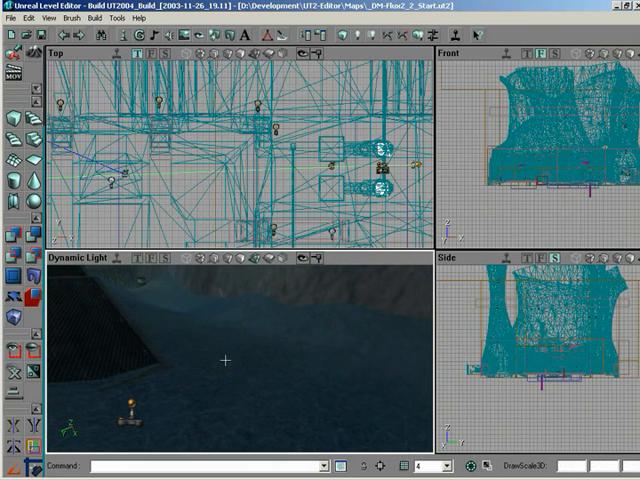
pyautogui.moveTo(246, 361); pyautogui.dragTo(240, 358)
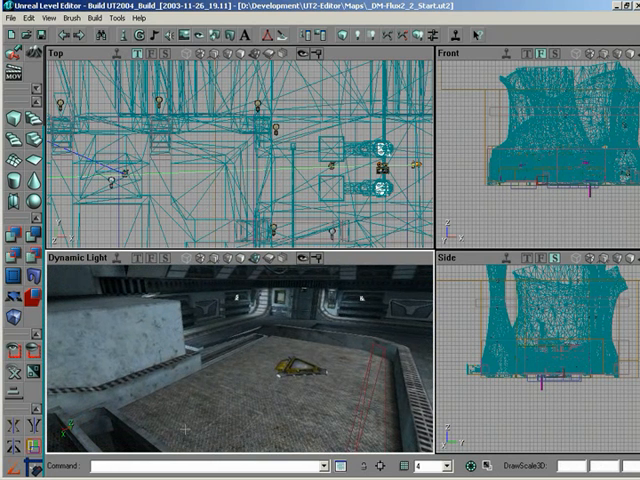
pyautogui.rightClick(218, 425)
pyautogui.moveTo(315, 128)
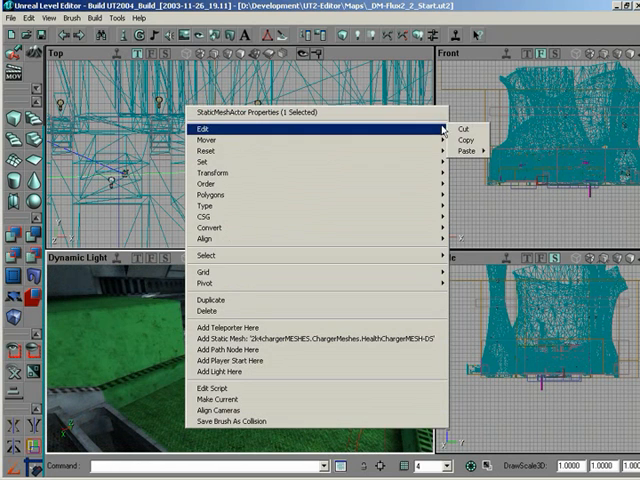
pyautogui.moveTo(467, 151)
pyautogui.click(510, 163)
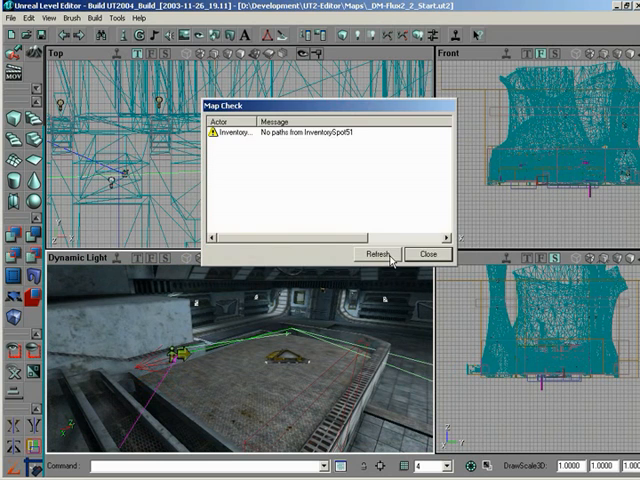
# - Rebuild the bot paths beside the stairs and dismiss the Map Check report
pyautogui.click(428, 254)
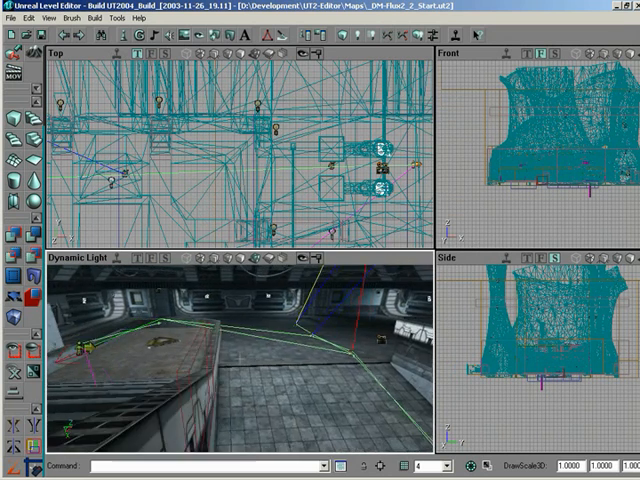
pyautogui.moveTo(300, 350)
pyautogui.mouseDown(button='right')
pyautogui.moveTo(410, 345)
pyautogui.moveTo(413, 335)
pyautogui.moveTo(300, 345)
pyautogui.moveTo(220, 366)
pyautogui.moveTo(235, 355)
pyautogui.moveTo(243, 300)
pyautogui.moveTo(270, 270)
pyautogui.mouseUp(button='right')
pyautogui.moveTo(255, 392); pyautogui.dragTo(235, 355)
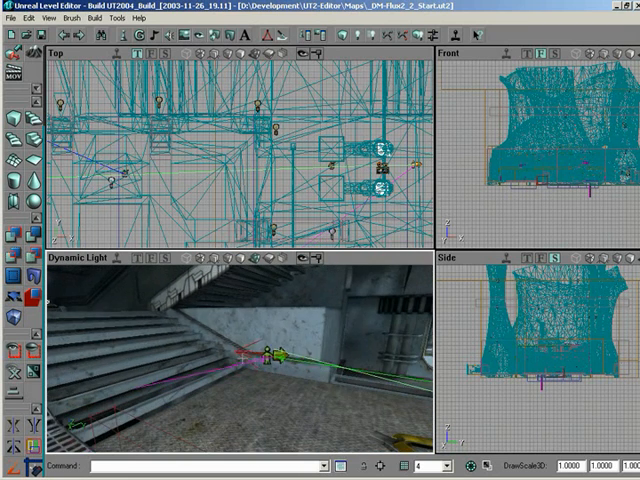
pyautogui.click(376, 35)
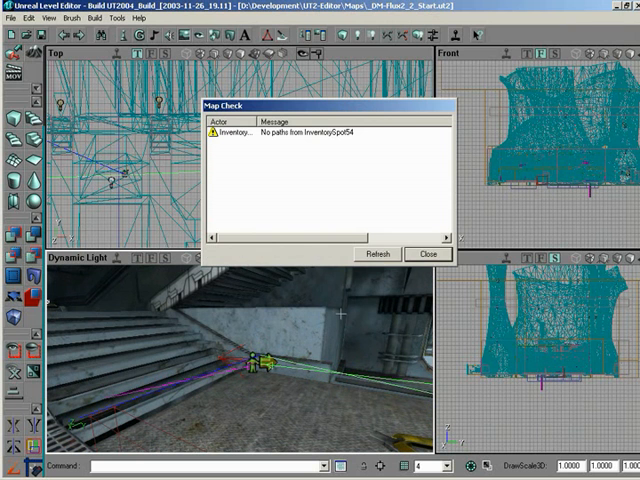
pyautogui.click(428, 254)
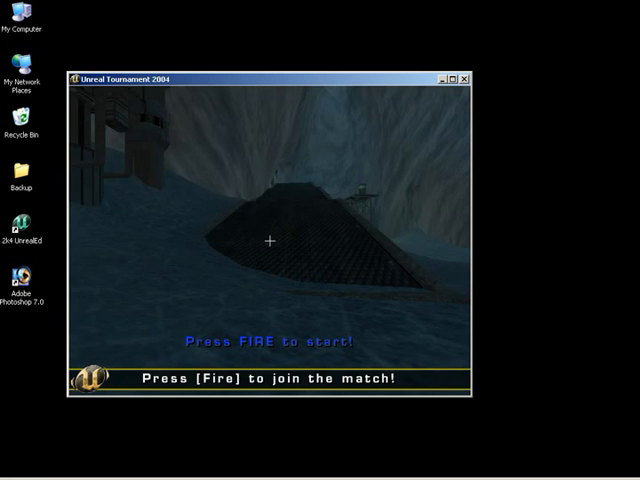
# - Start the test match and spectate the bot from behind as it collects the 50 shield
pyautogui.click(269, 241)
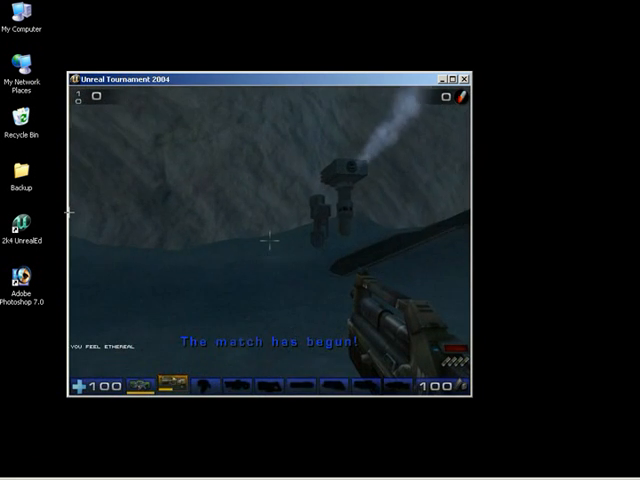
pyautogui.press('F4')
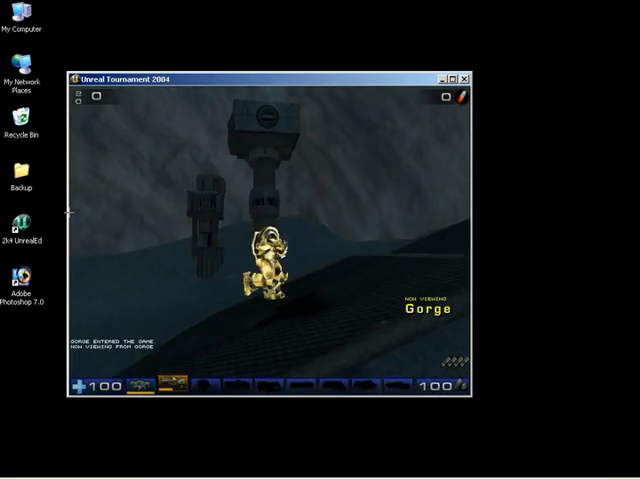
pyautogui.press('w')
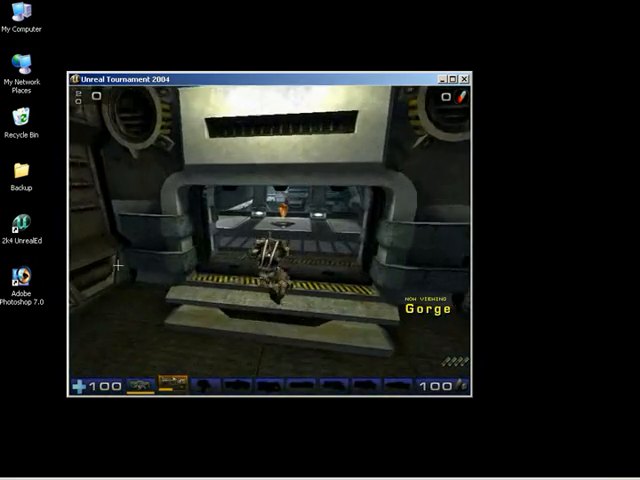
pyautogui.press('w')
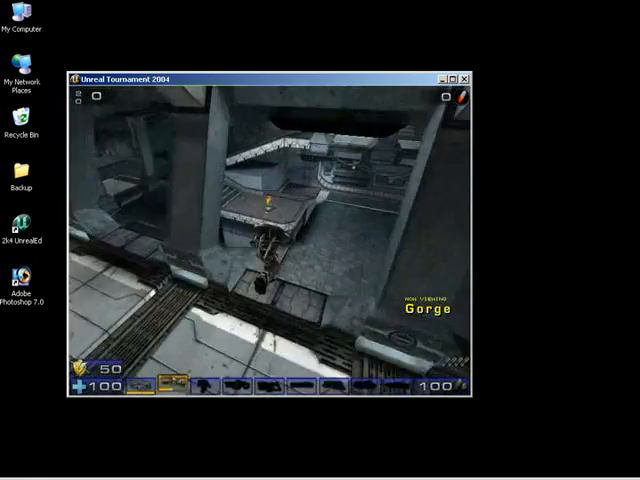
pyautogui.press('w')
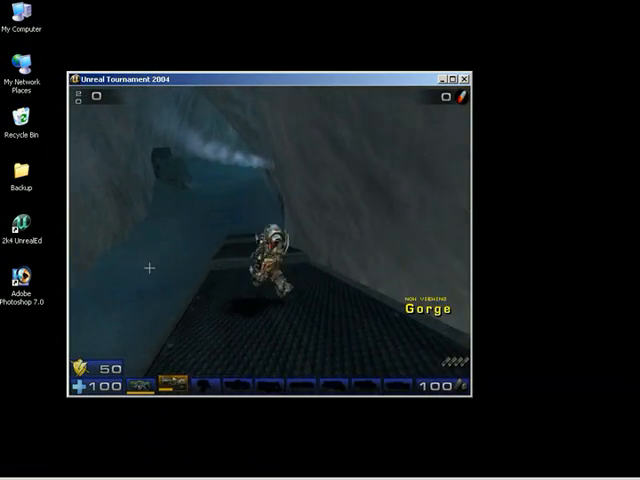
# - Quit the game from the console with 'exit' and return to the editor
pyautogui.press('`')
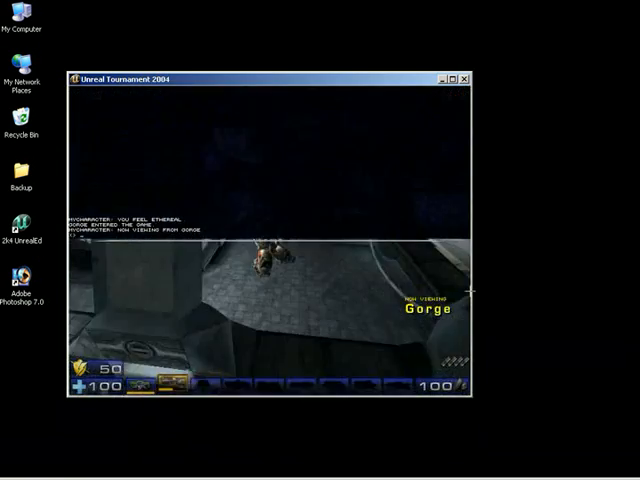
pyautogui.write('exit')
pyautogui.press('Return')
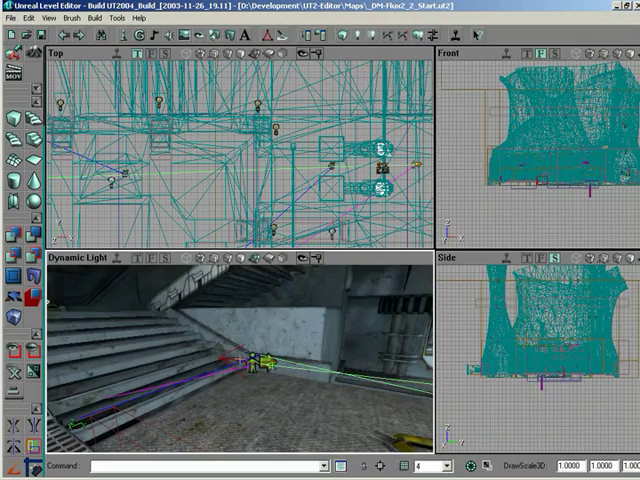
# - Set the ShieldCharger's PickupBase bDelayedSpawn to True
pyautogui.moveTo(240, 350); pyautogui.dragTo(200, 360, button='right')
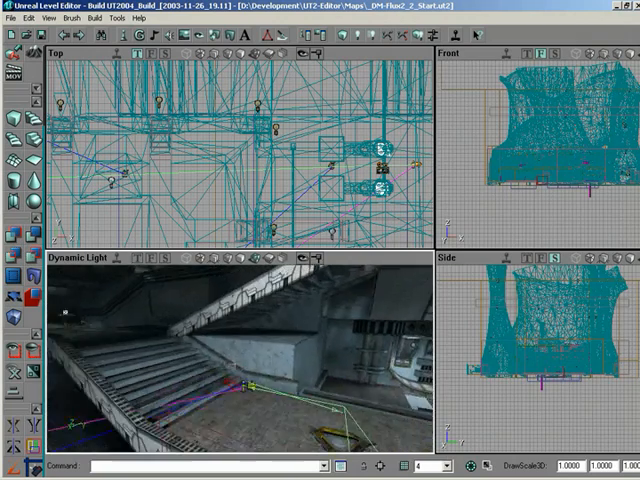
pyautogui.moveTo(240, 350)
pyautogui.mouseDown(button='right')
pyautogui.moveTo(240, 360)
pyautogui.moveTo(260, 360)
pyautogui.moveTo(250, 360)
pyautogui.mouseUp(button='right')
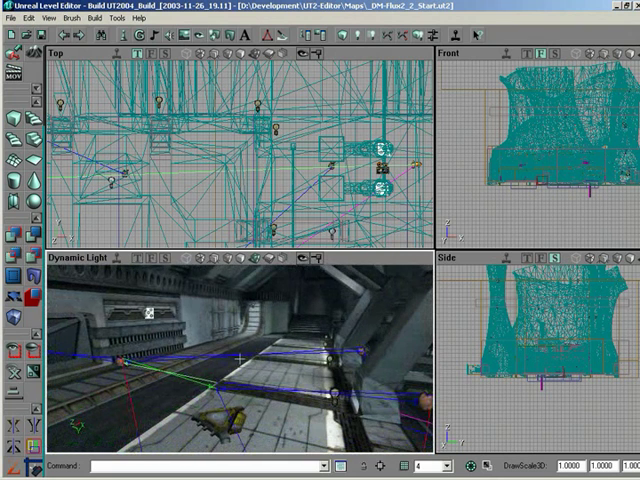
pyautogui.doubleClick(222, 418)
pyautogui.click(322, 186)
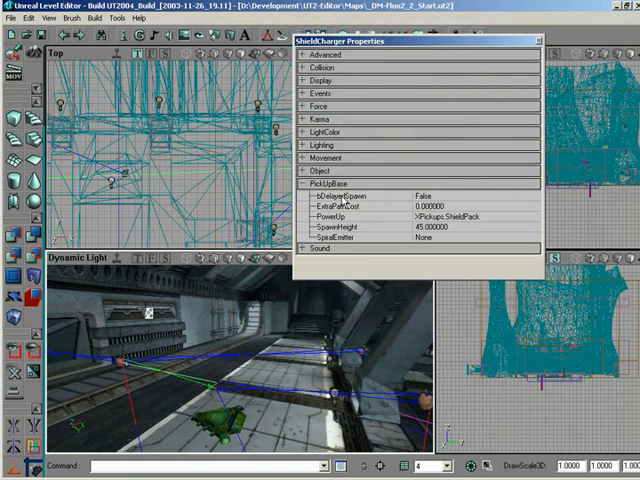
pyautogui.doubleClick(441, 196)
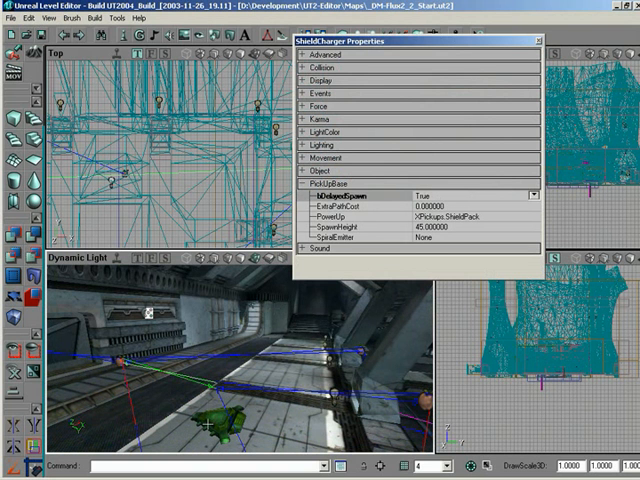
pyautogui.click(538, 41)
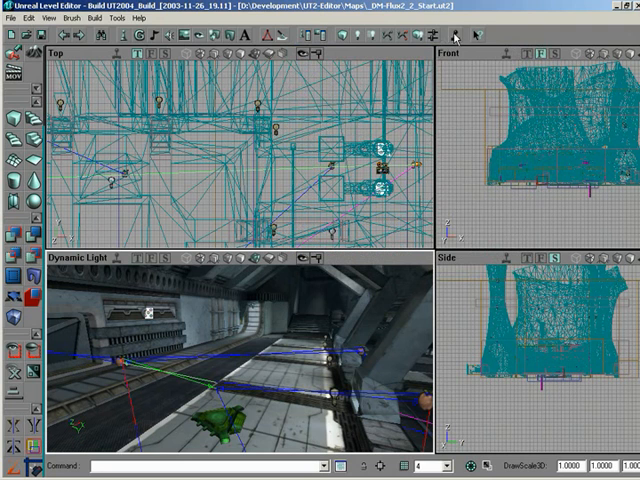
# - Launch the level again in Unreal Tournament 2004
pyautogui.click(455, 36)
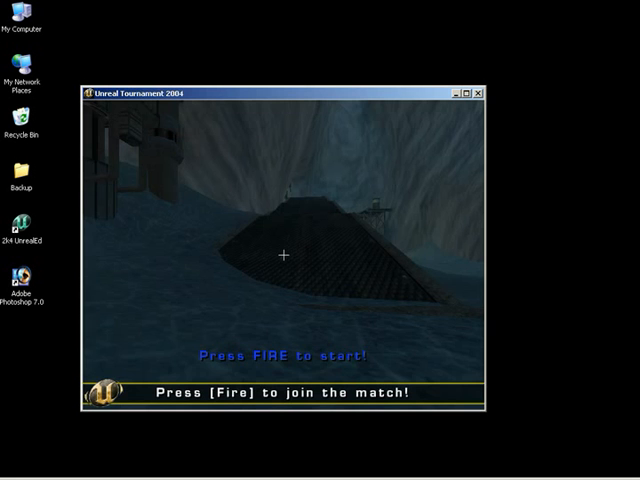
# - Start the match, spectate the bot gaining 50 shield, and bring up the console to exit
pyautogui.click(283, 256)
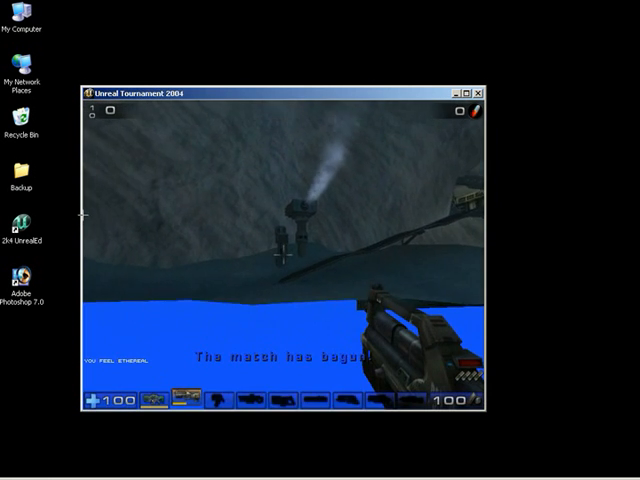
pyautogui.click(283, 256)
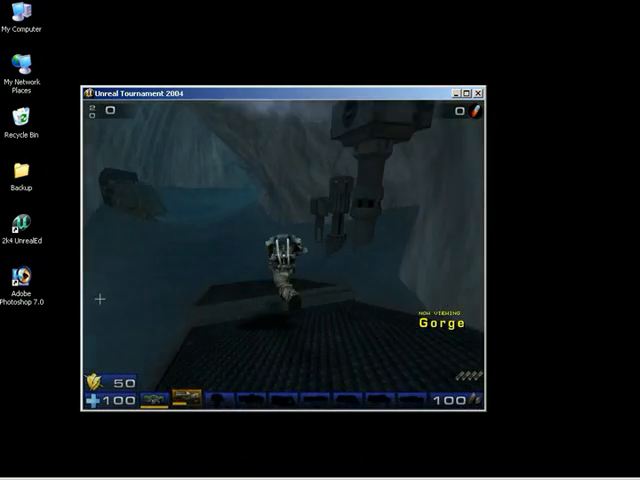
pyautogui.press('`')
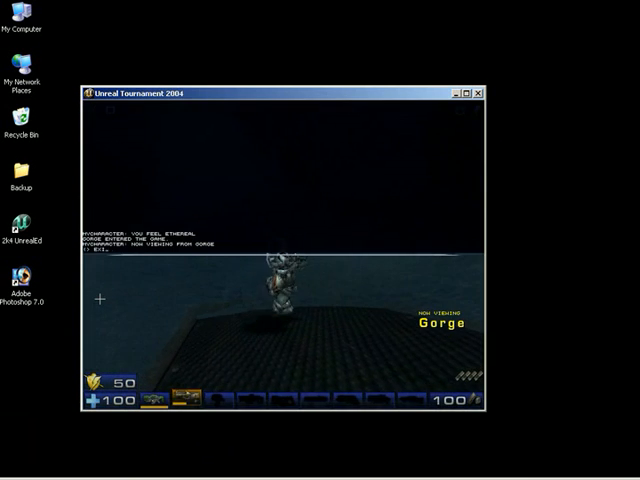